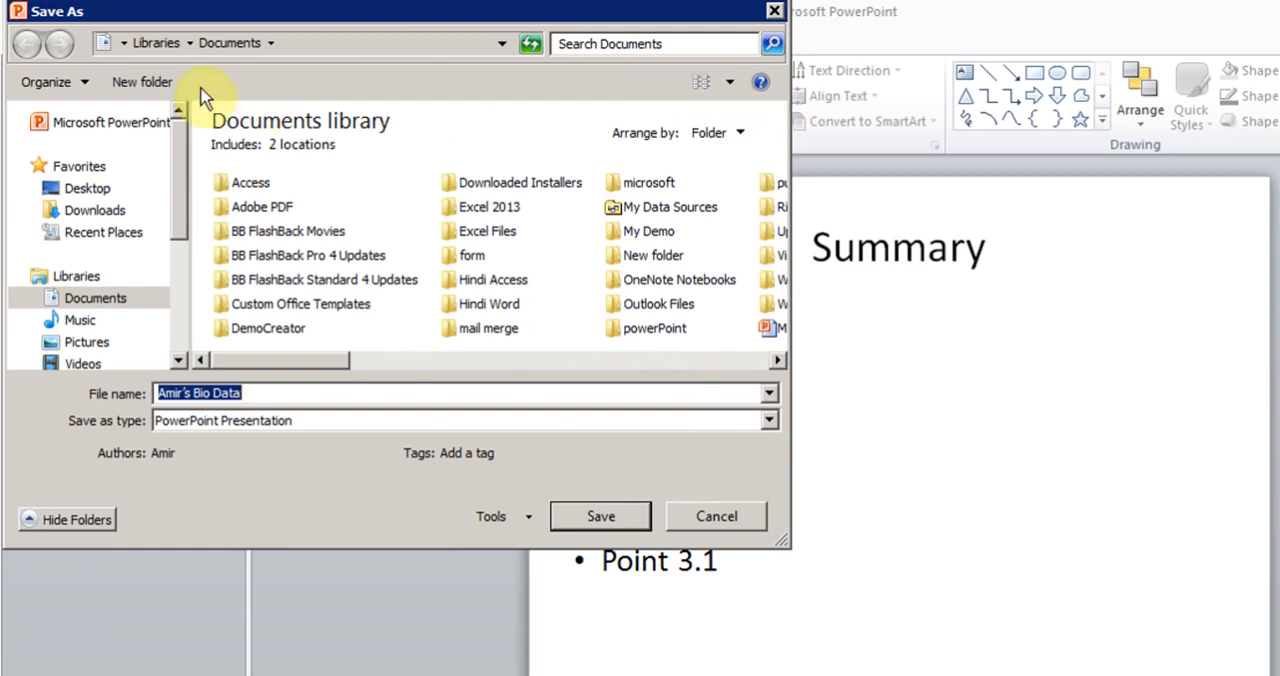
Step: Create a folder named "Hindi PowerPoint" in the Documents library
left_click(150, 86)
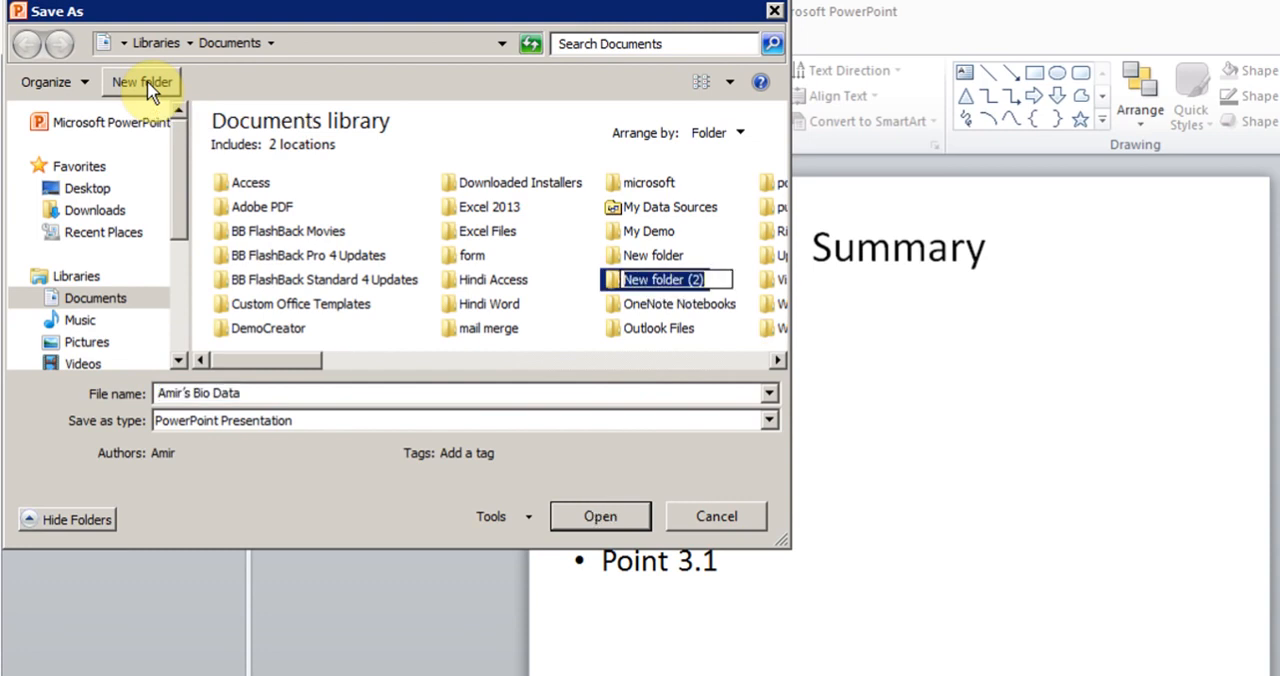
type("Hindi P")
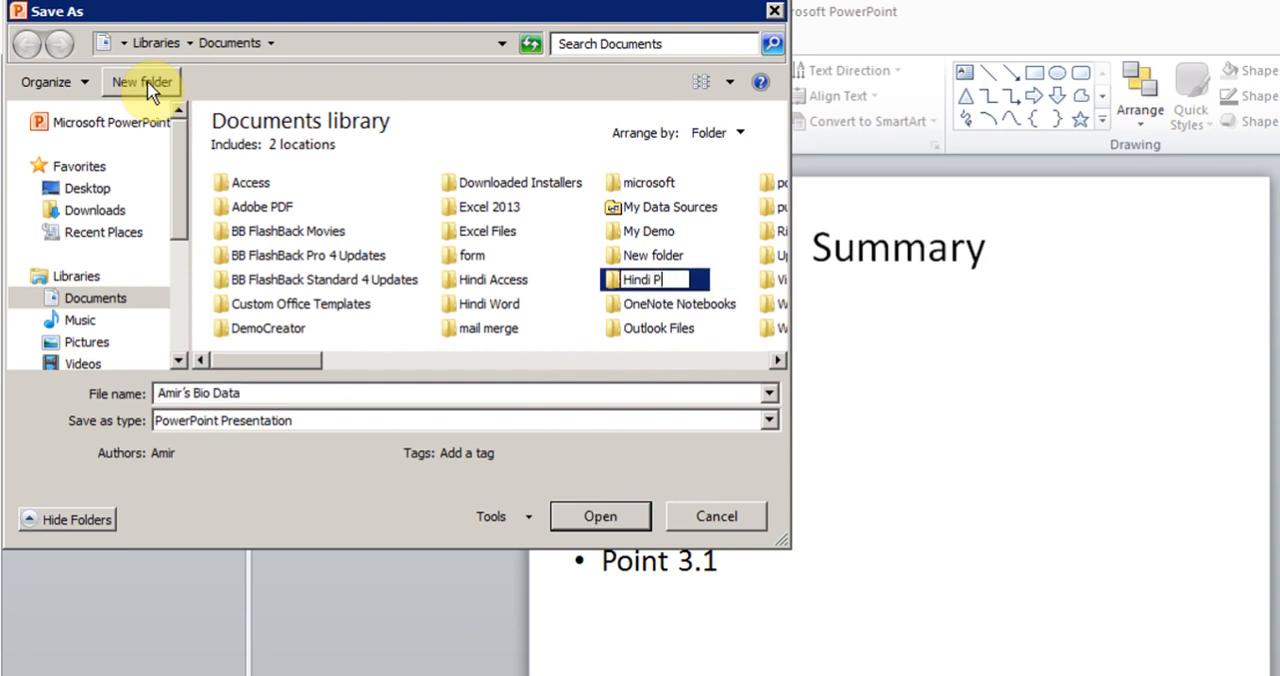
type("owerPoint")
key("Return")
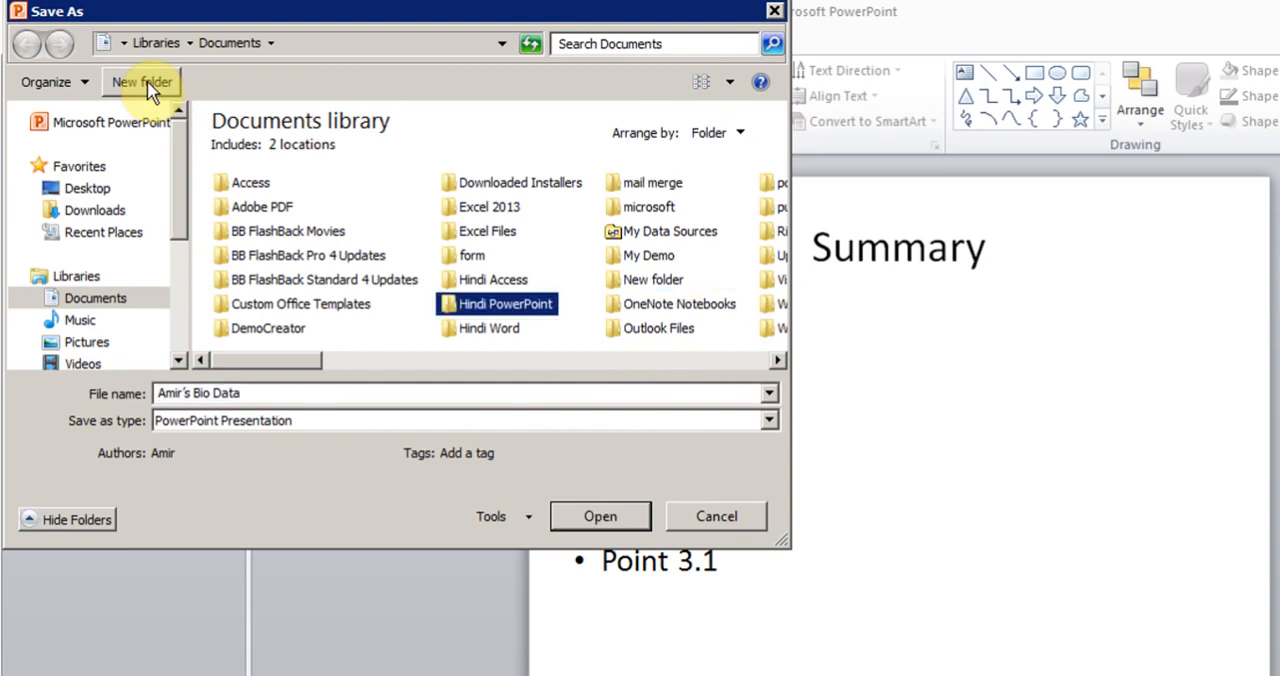
Step: Save the presentation in the Hindi PowerPoint folder under the suggested file name as a PowerPoint Presentation
double_click(497, 308)
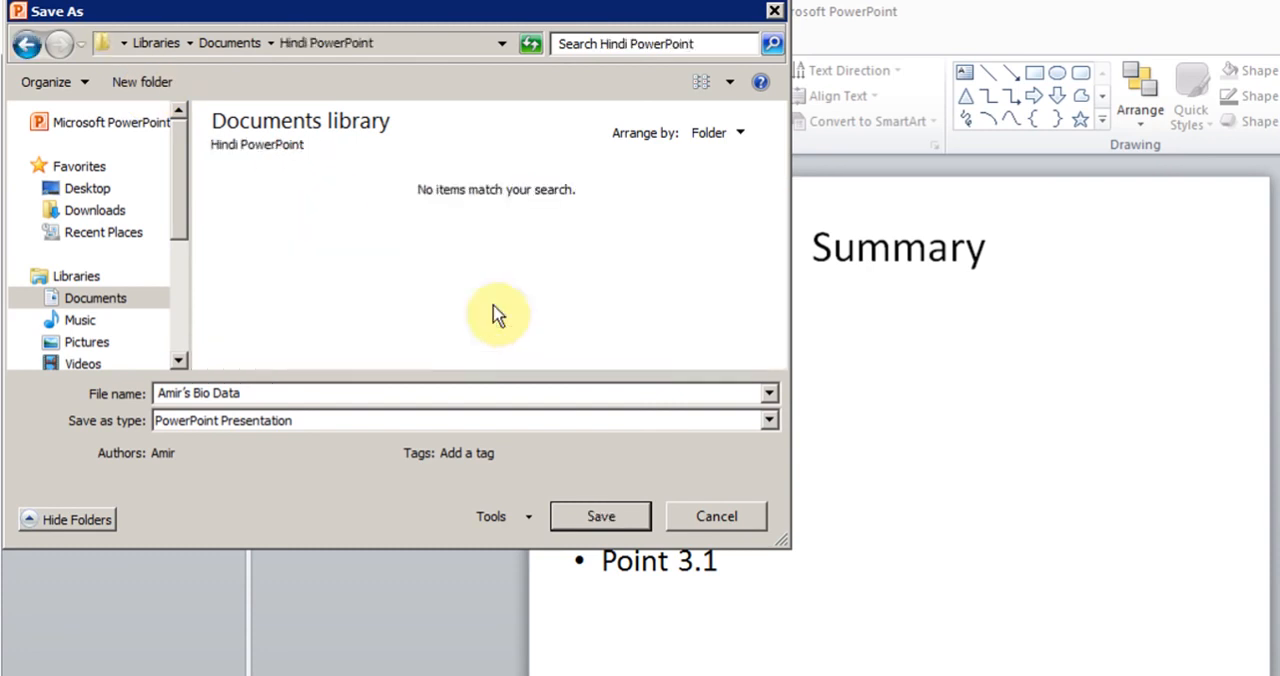
left_click(251, 392)
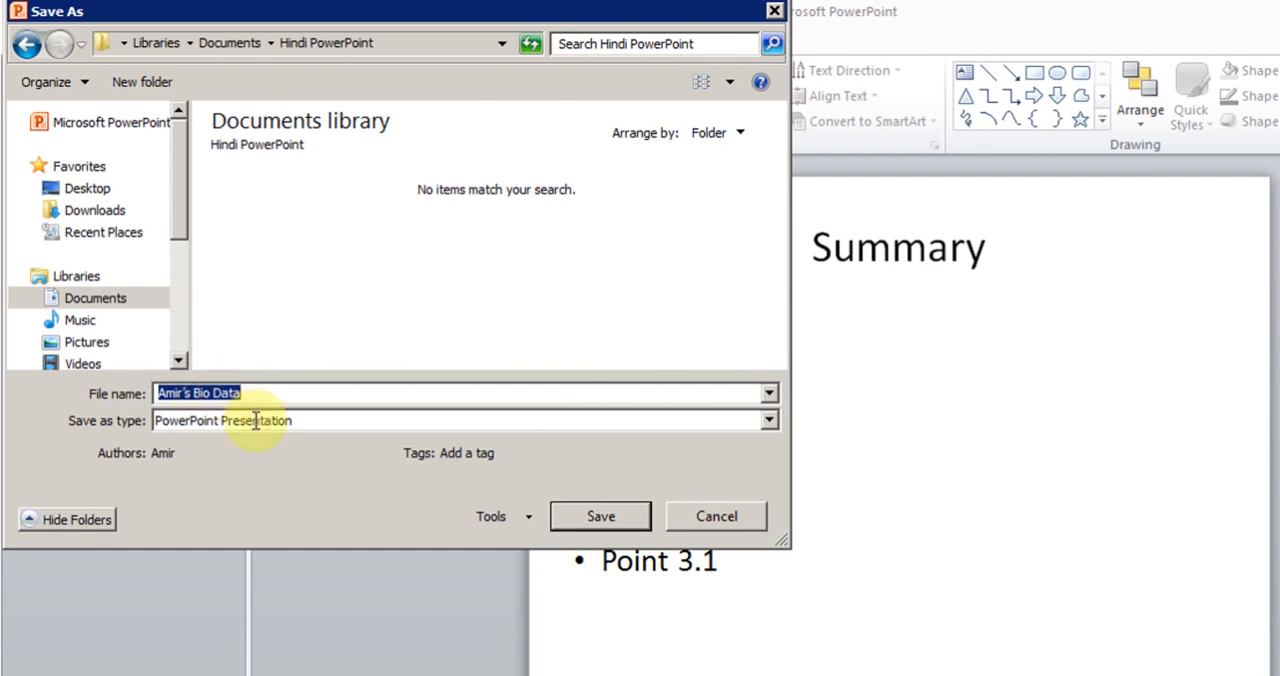
left_click(601, 518)
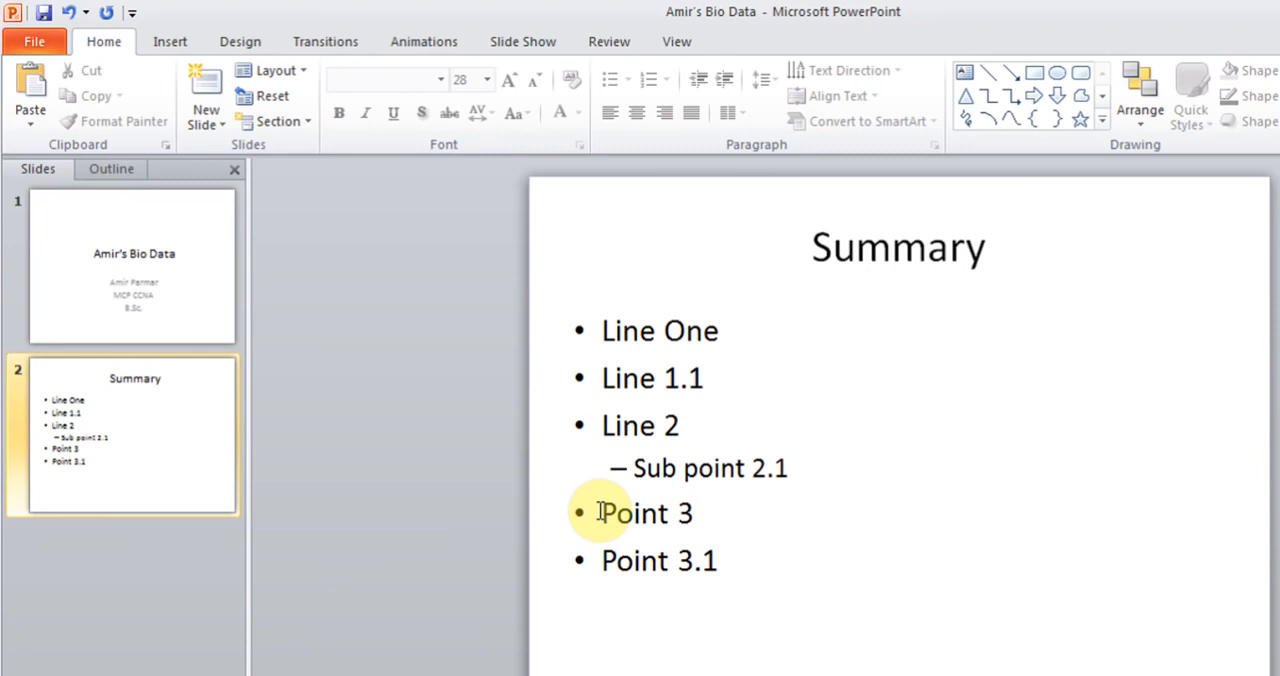
Step: Add a Title and Content slide after the Summary slide and title it "Table"
left_click(207, 125)
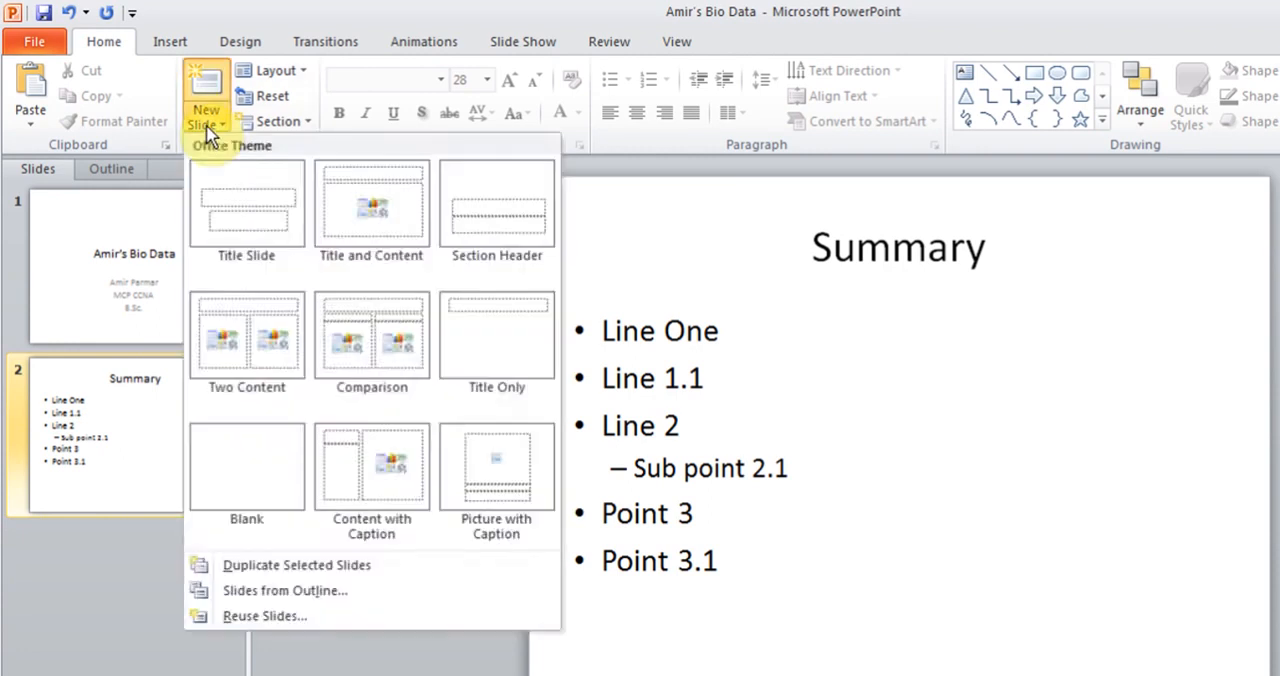
left_click(398, 234)
left_click(925, 247)
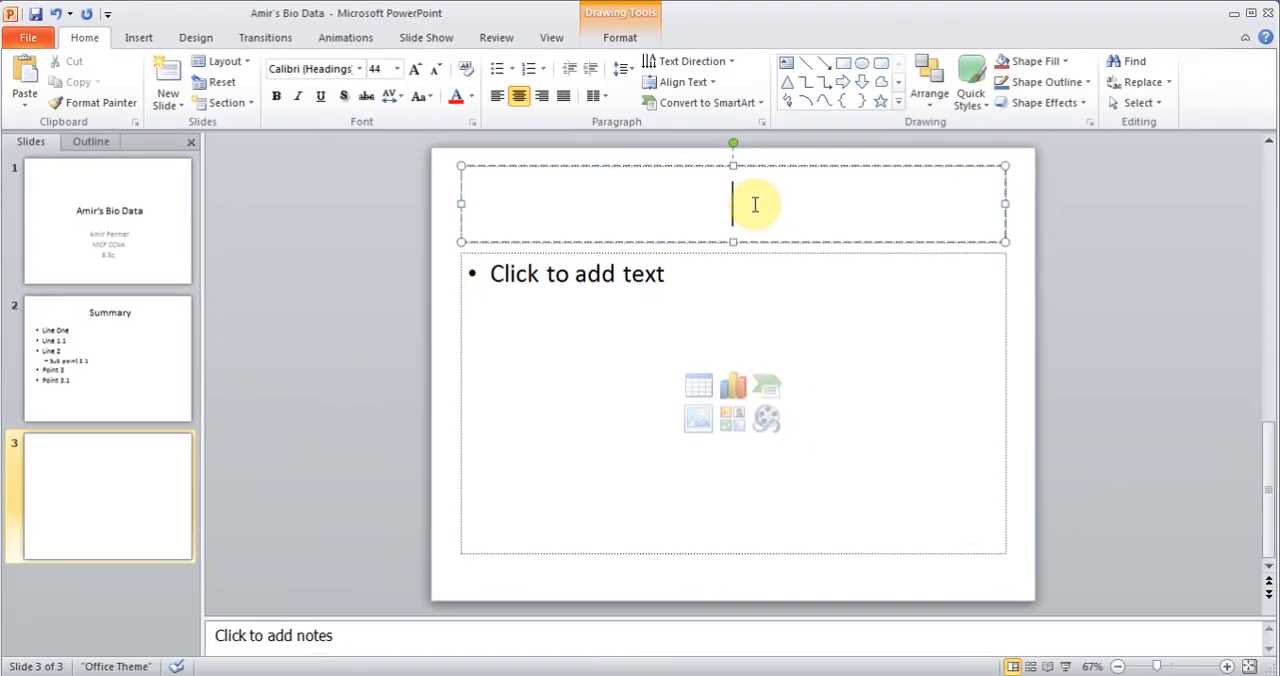
type("Table")
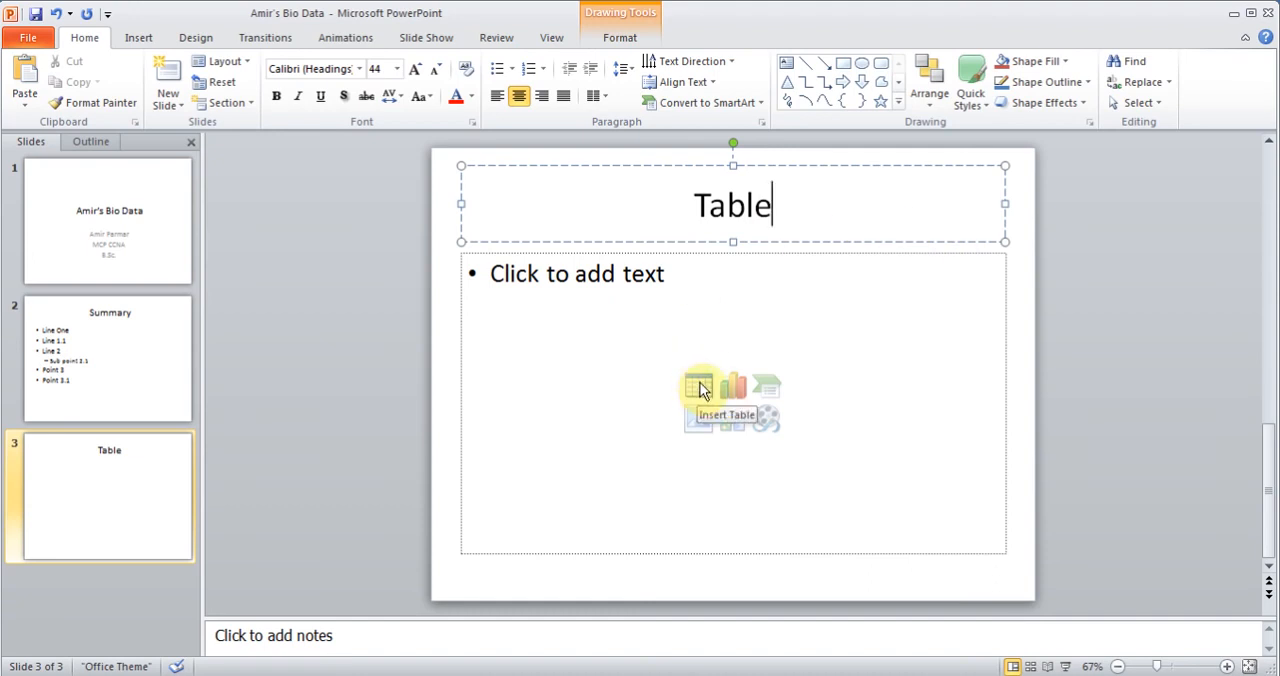
Step: Insert a table with 2 columns and 2 rows in the content placeholder of the Table slide
left_click(701, 390)
left_click_drag(478, 436, 585, 324)
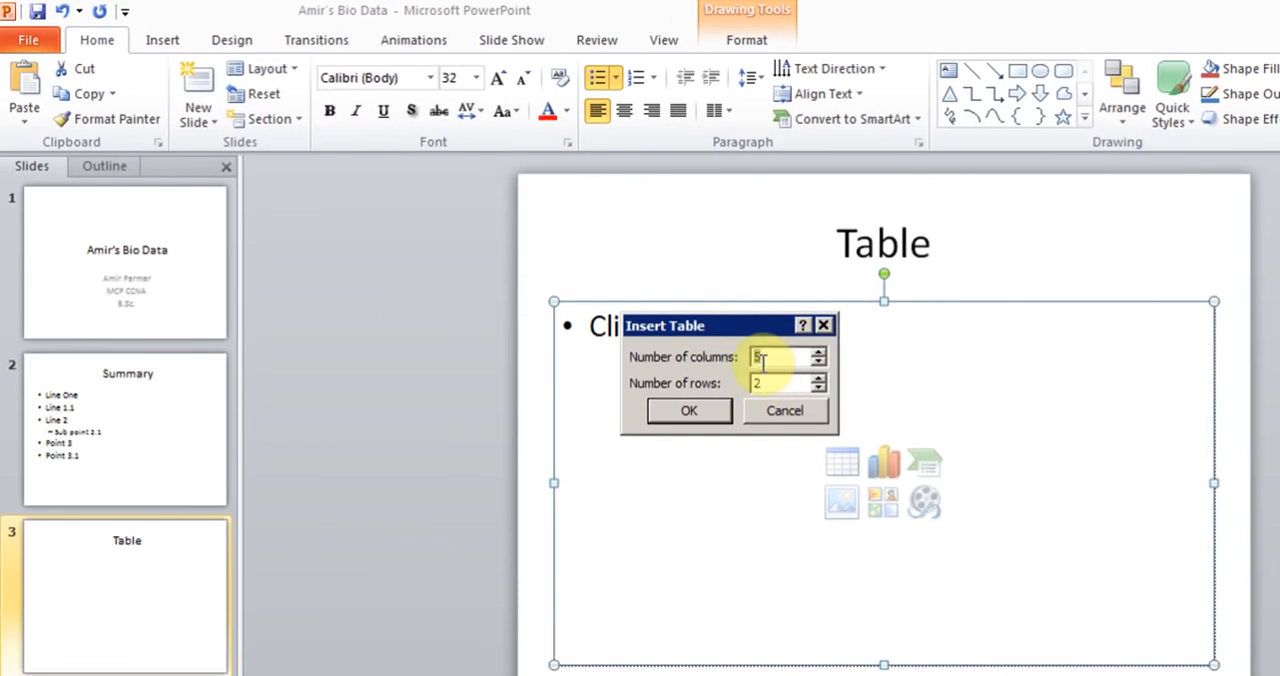
left_click(818, 362)
left_click(818, 362)
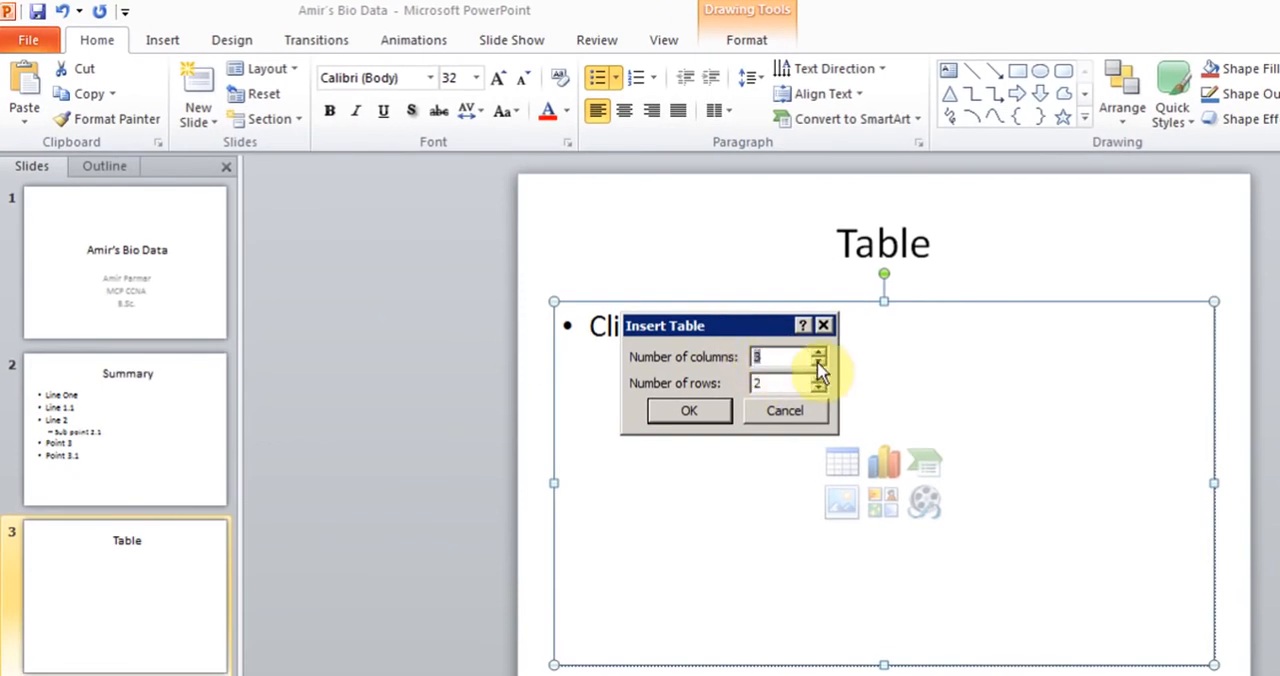
left_click(818, 363)
left_click(720, 416)
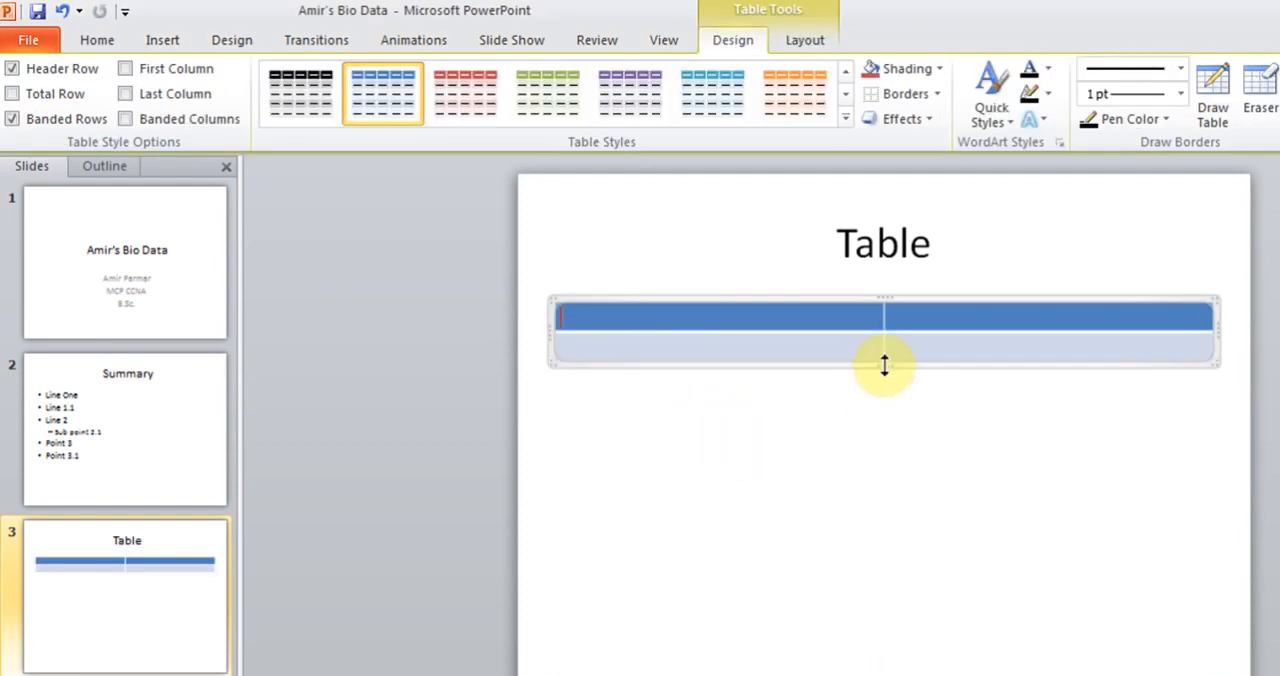
Step: Stretch the table downward to a height of about 4.83 inches so it fills the content area
left_click_drag(884, 364, 891, 655)
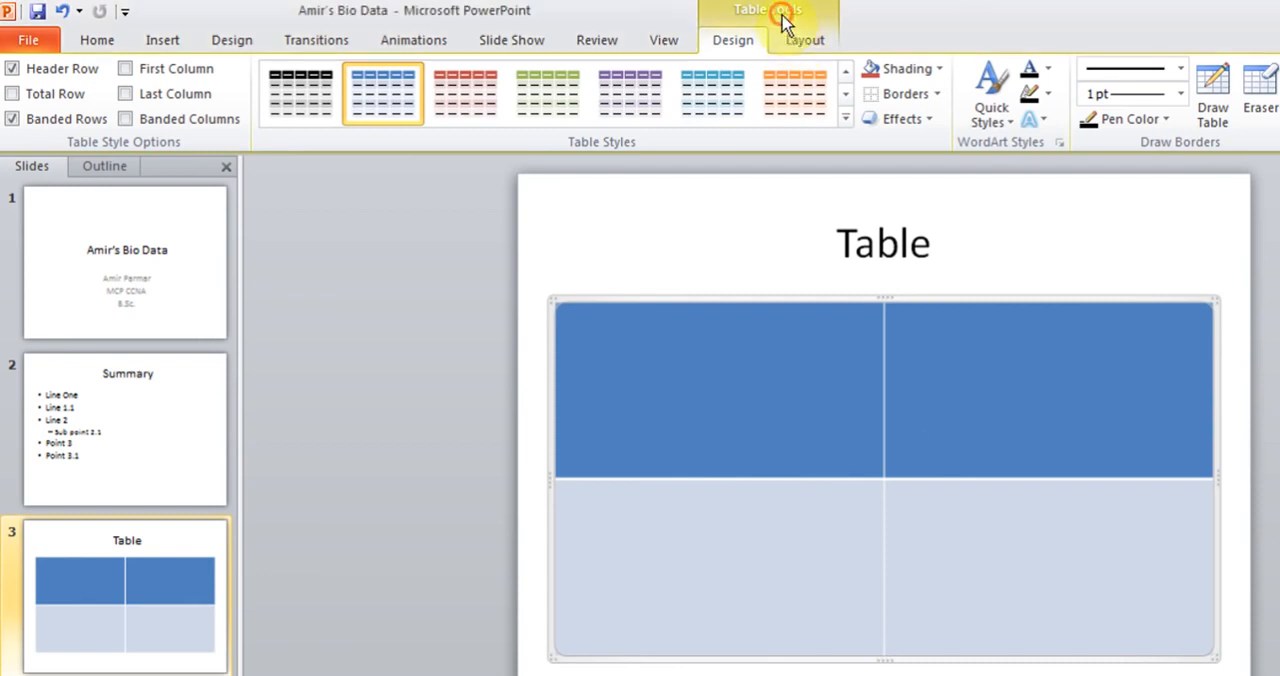
left_click(703, 354)
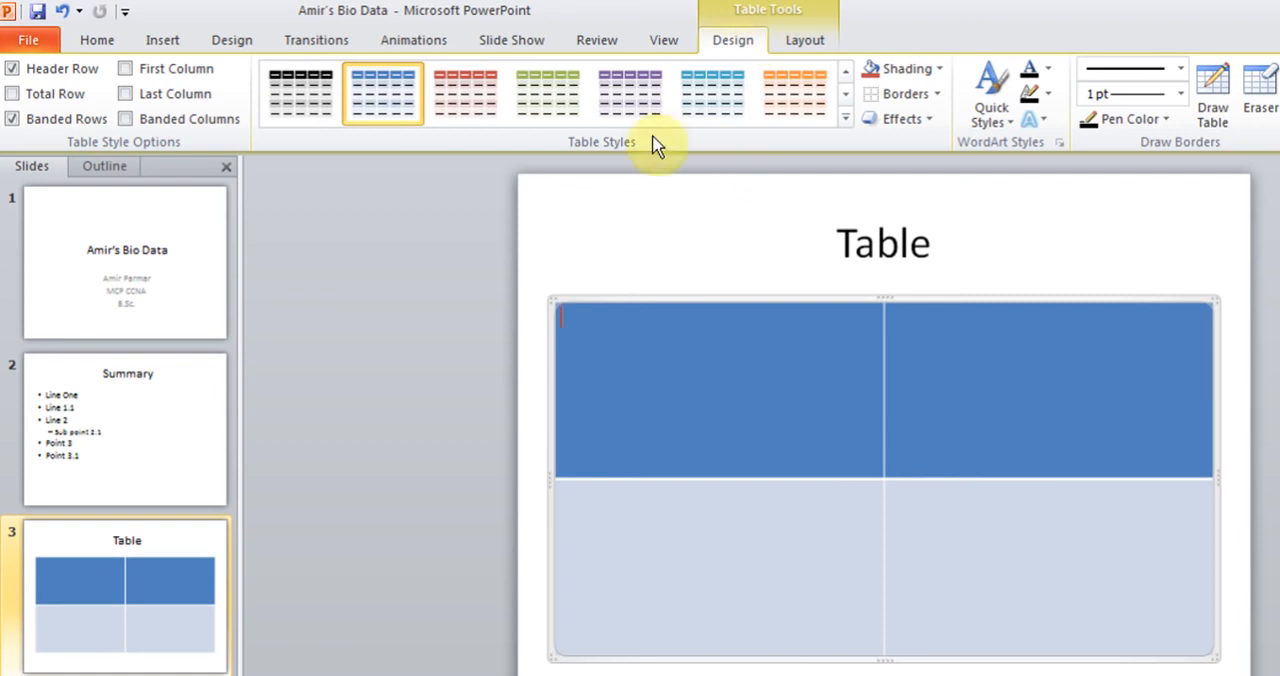
left_click(533, 279)
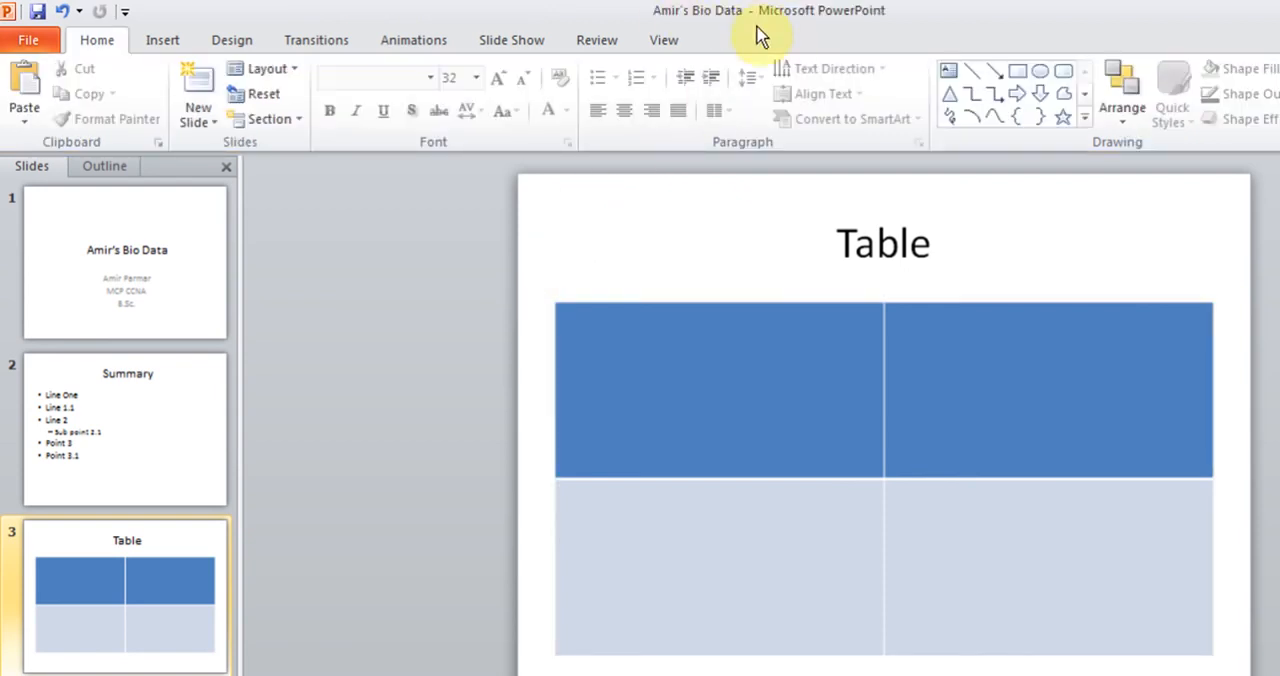
Step: Enter the headings "Column 1" and "Column 2" in the table's header row
left_click(716, 397)
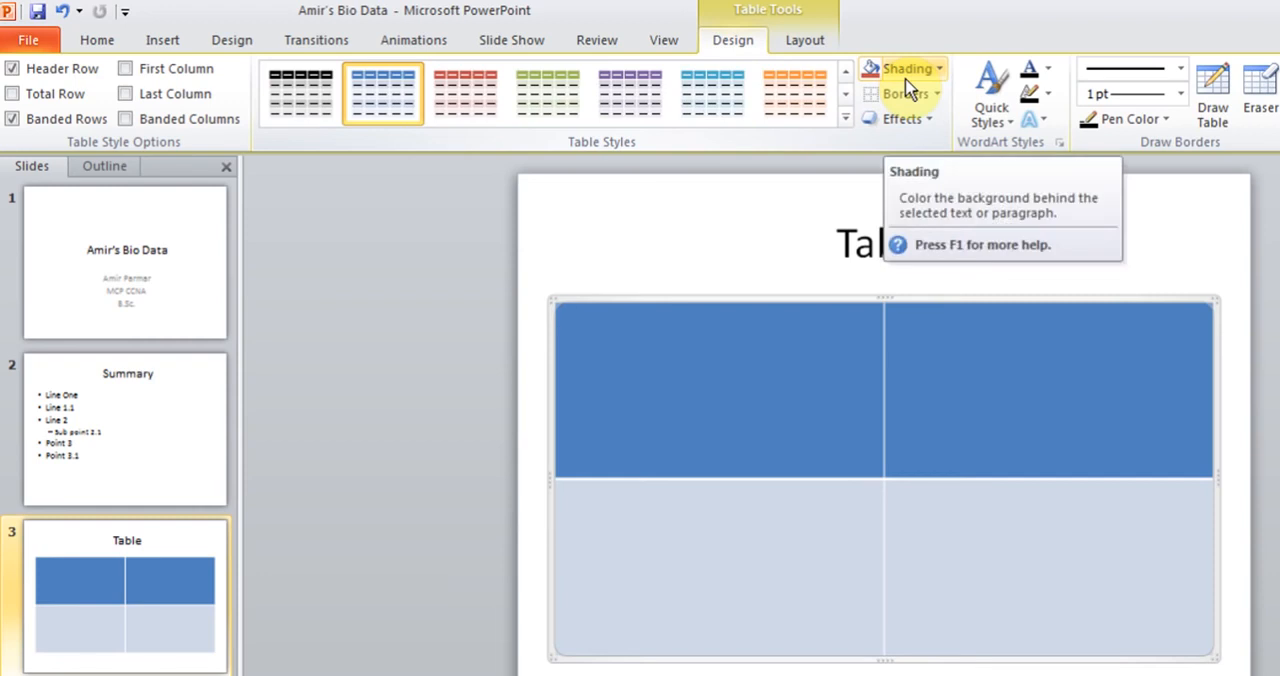
left_click(812, 45)
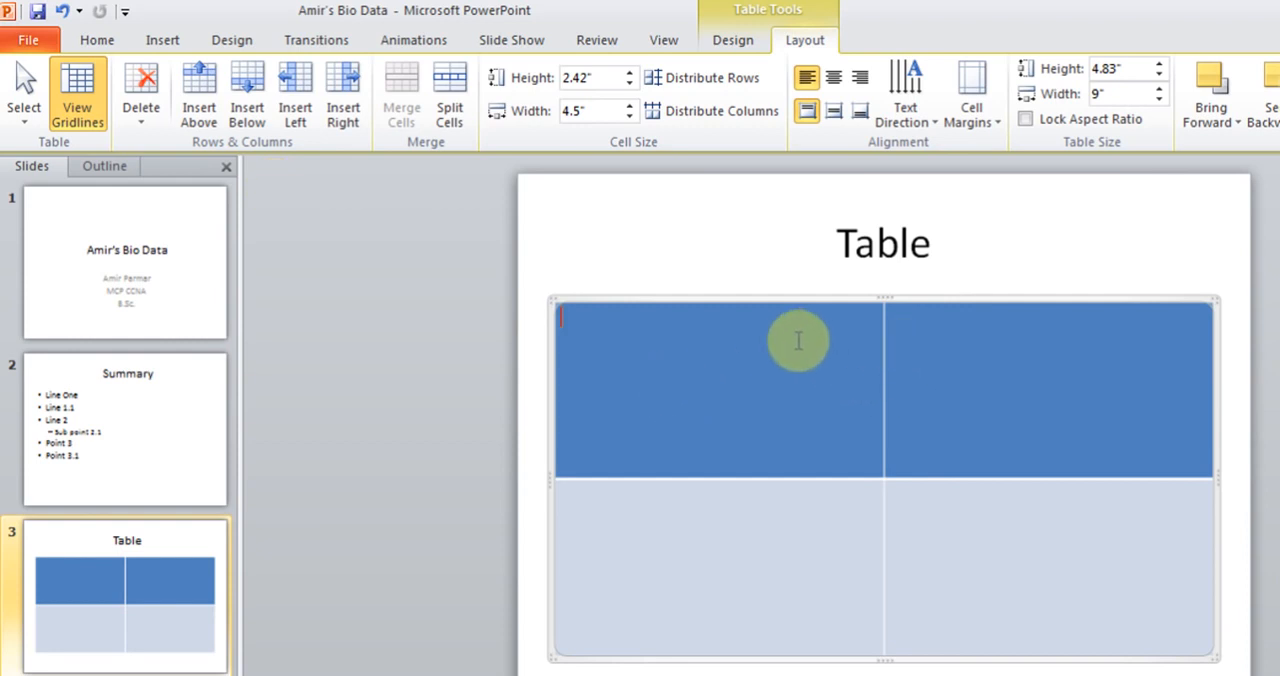
type("Column")
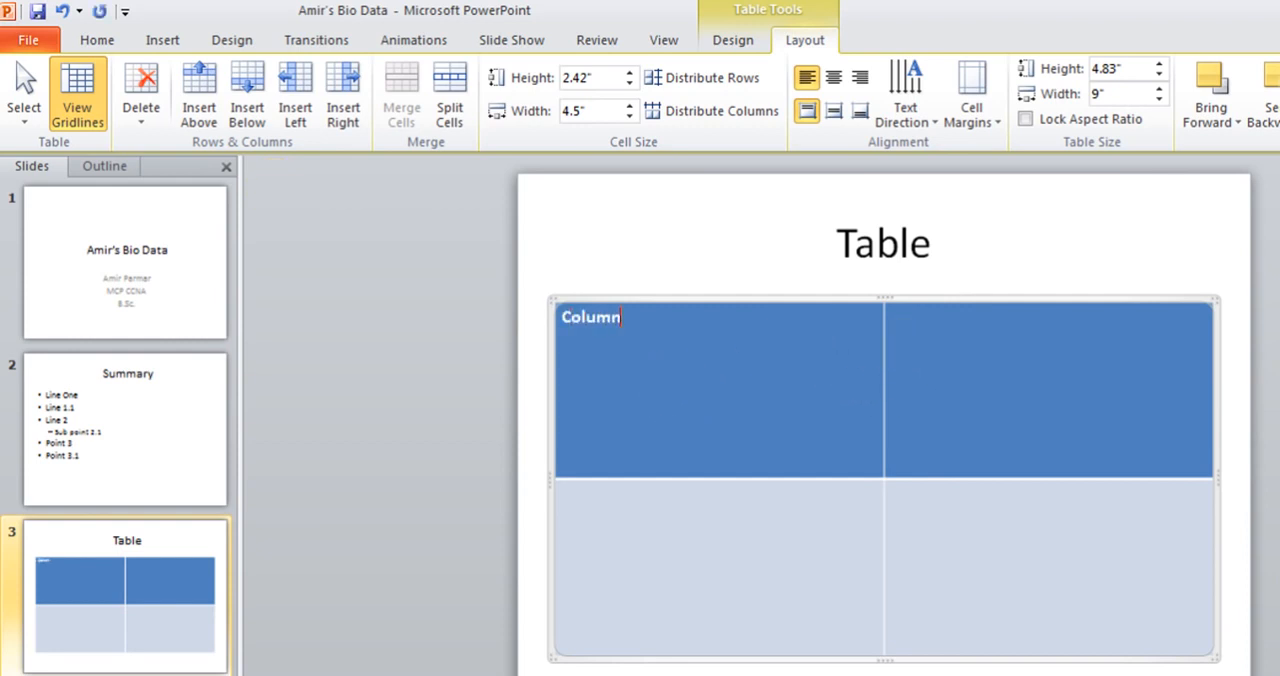
type(" 1")
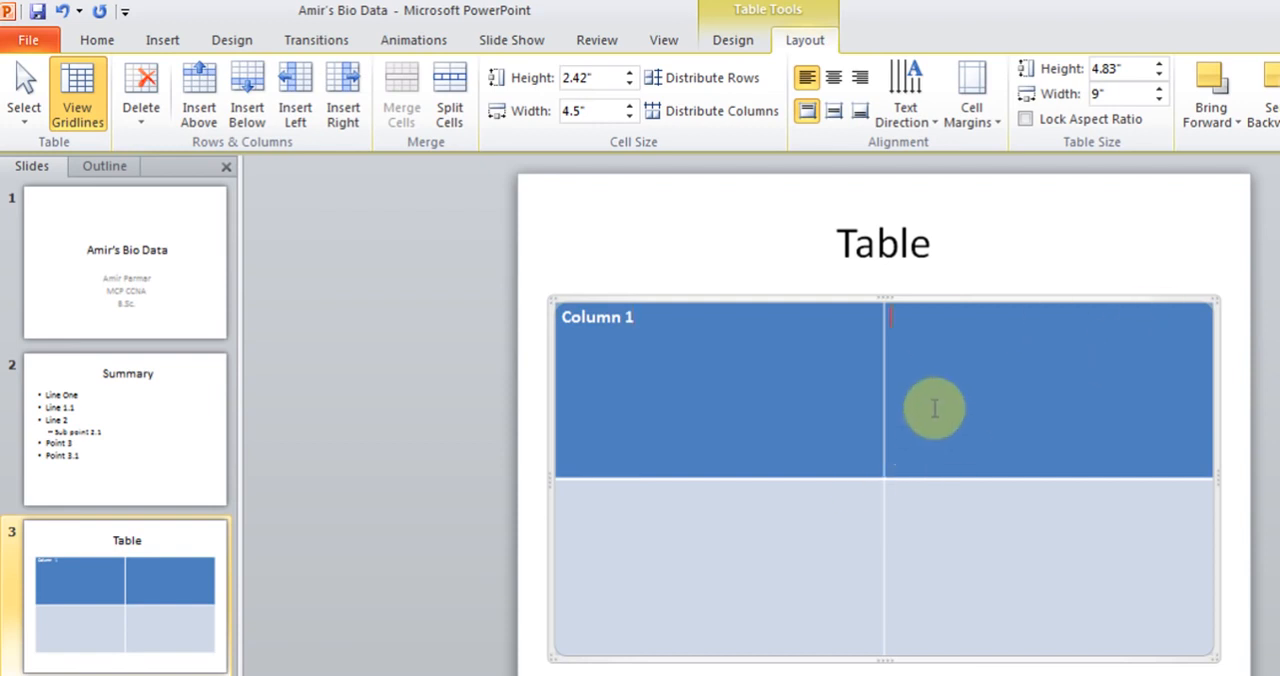
left_click(923, 405)
type("Column 2")
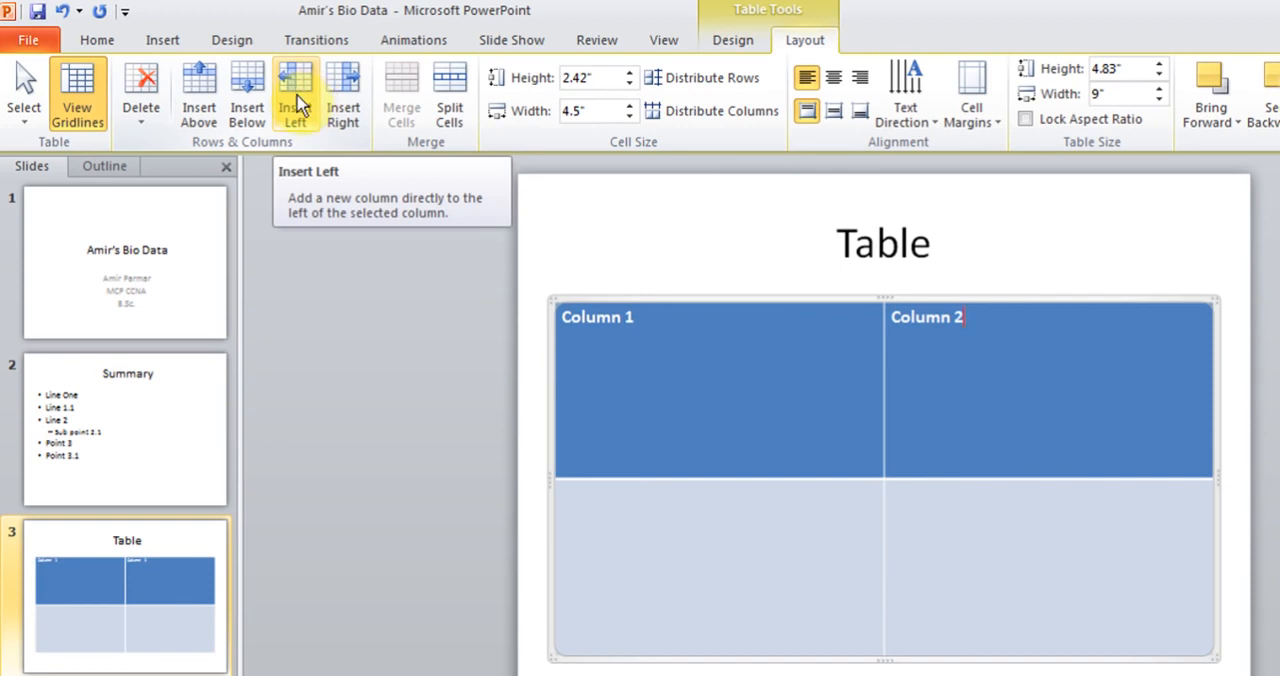
Step: Insert a blank column to the left of Column 2 and delete it again
left_click(297, 104)
left_click(871, 396)
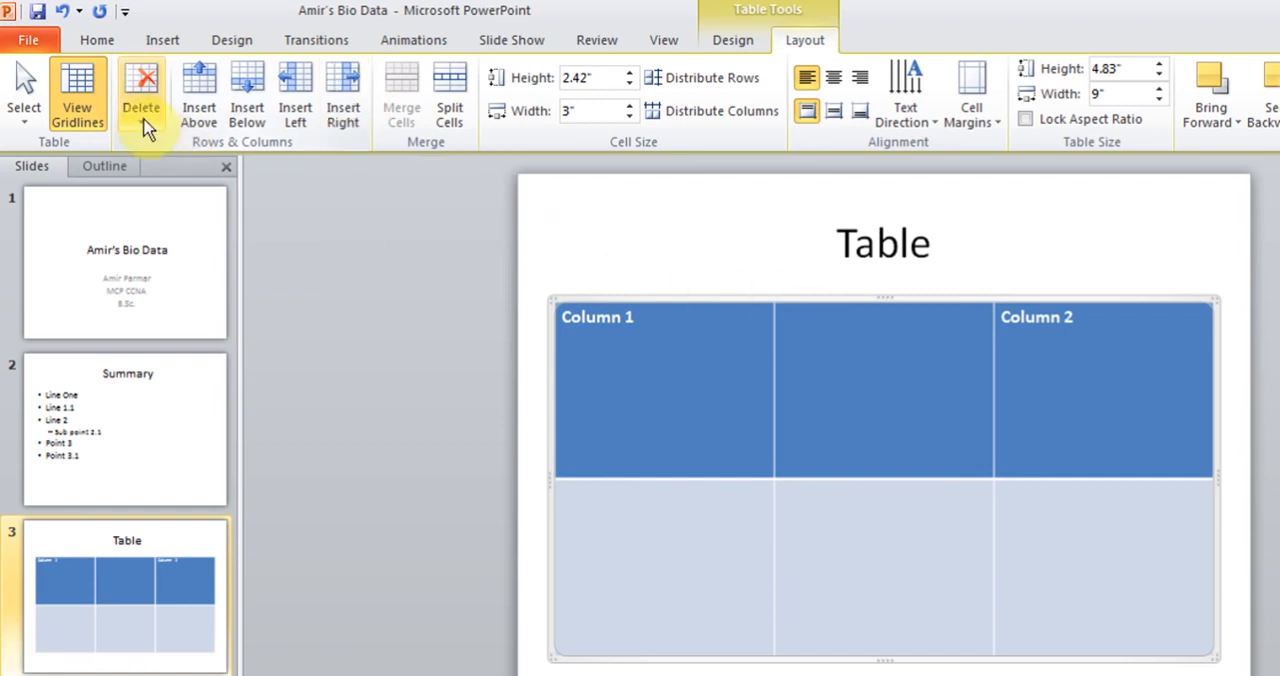
left_click(146, 128)
left_click(166, 148)
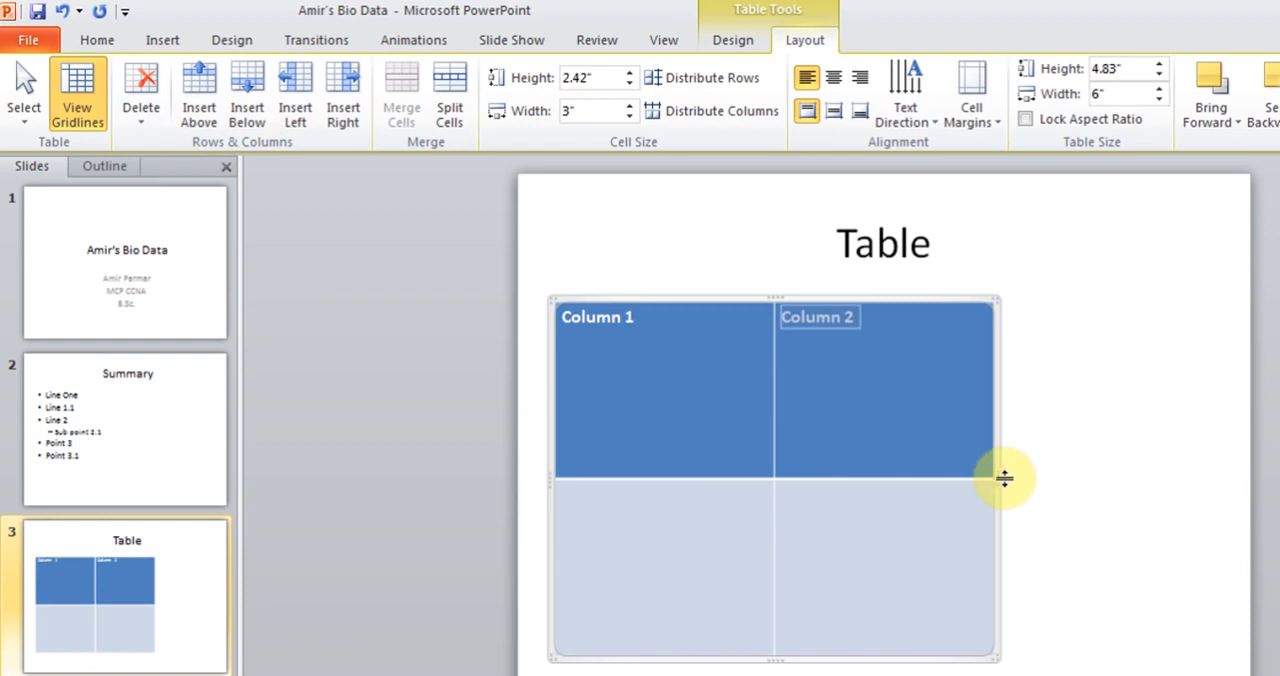
Step: Widen the table to about 8.92 inches so it spans the content area
left_click_drag(1000, 482, 1206, 469)
left_click(737, 422)
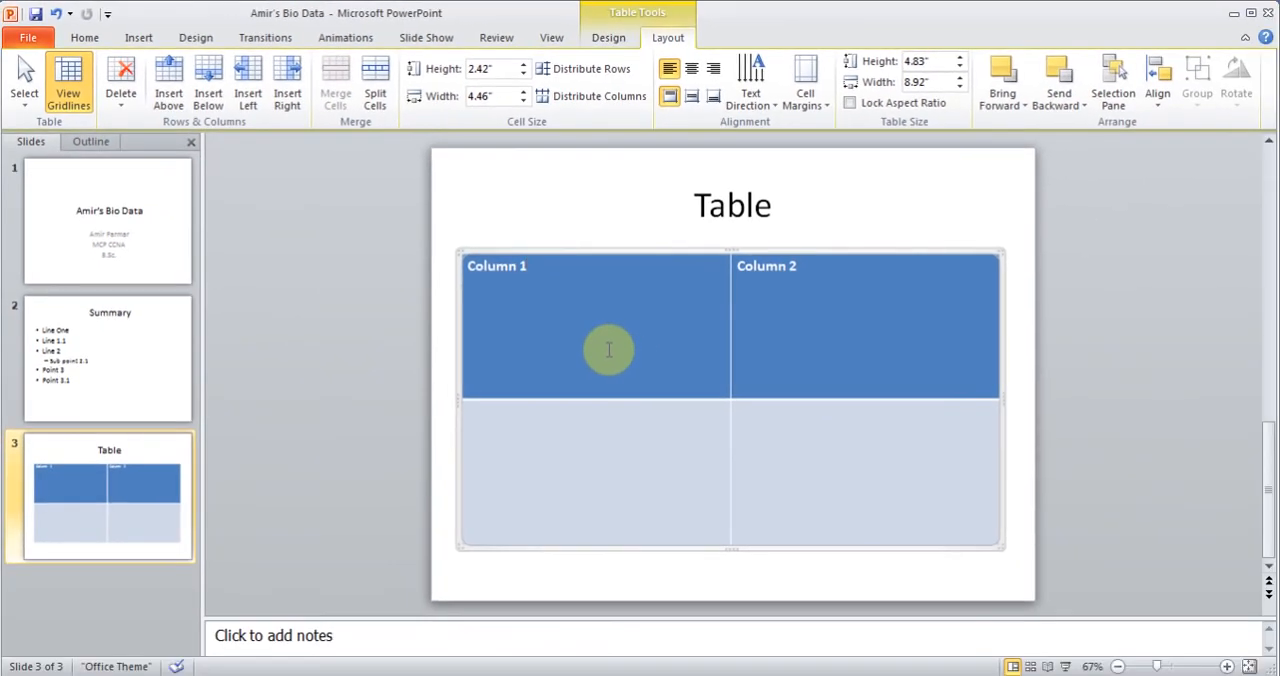
Step: Bring up the options for inserting rows and columns around the Column 1 cell
right_click(606, 287)
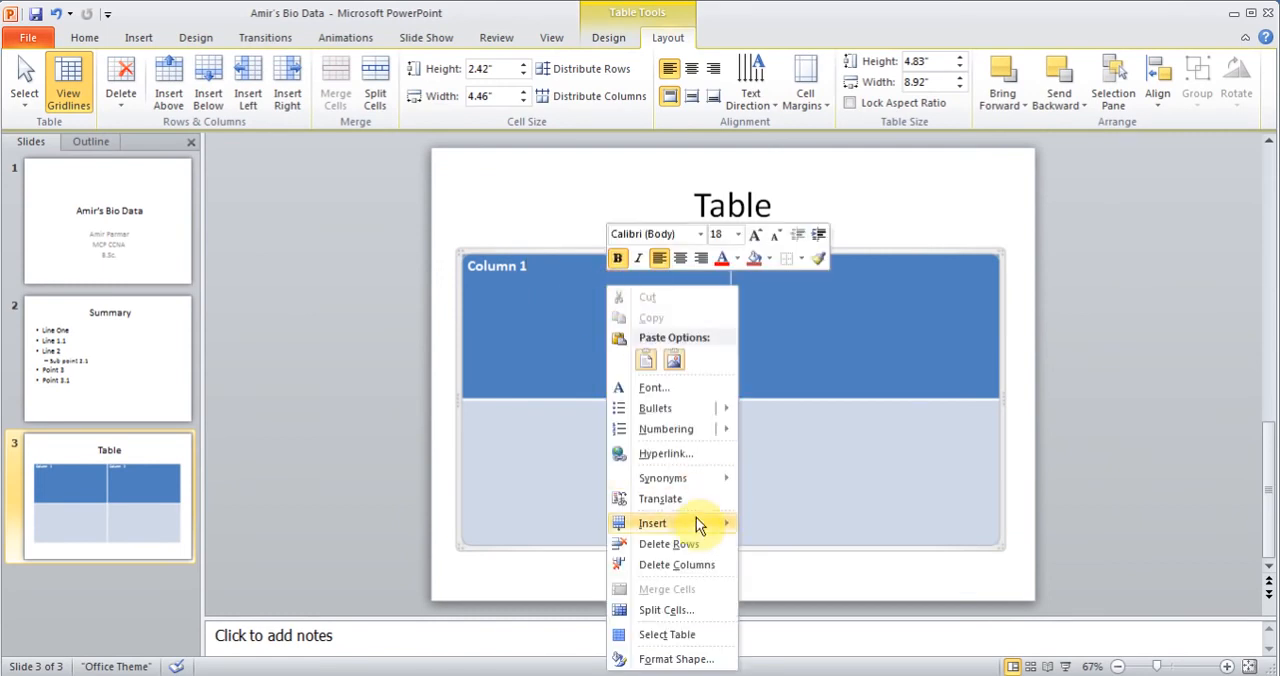
mouse_move(692, 522)
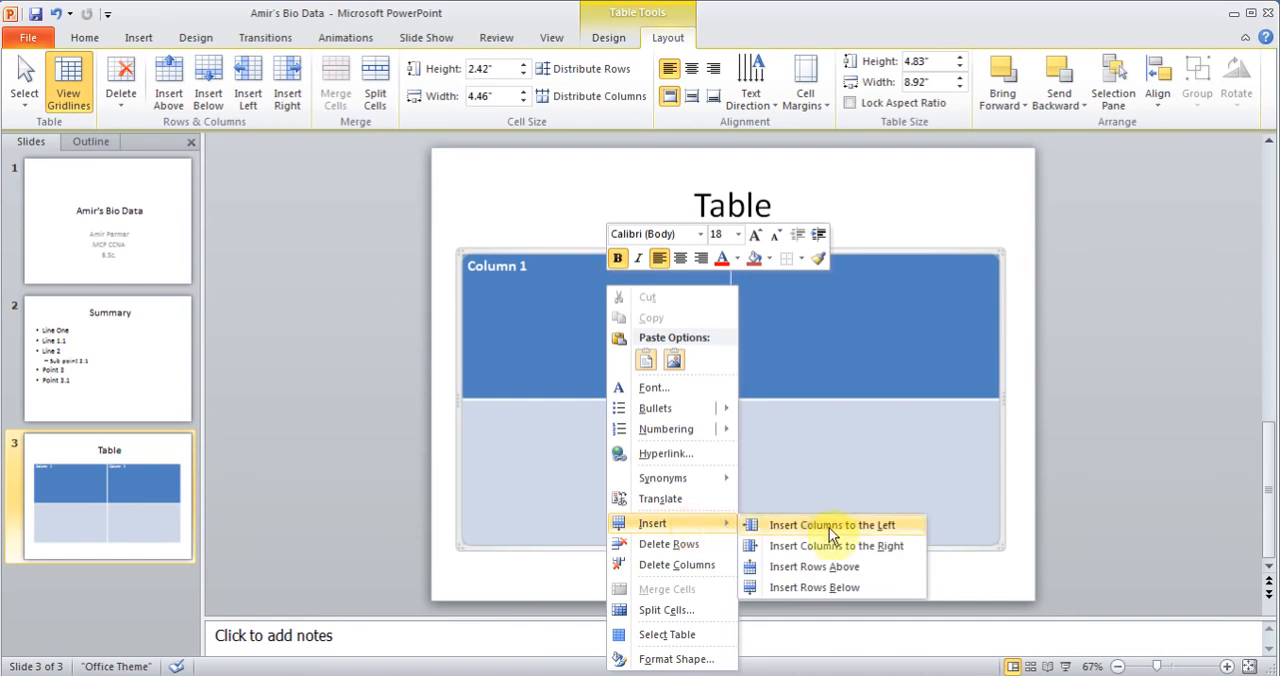